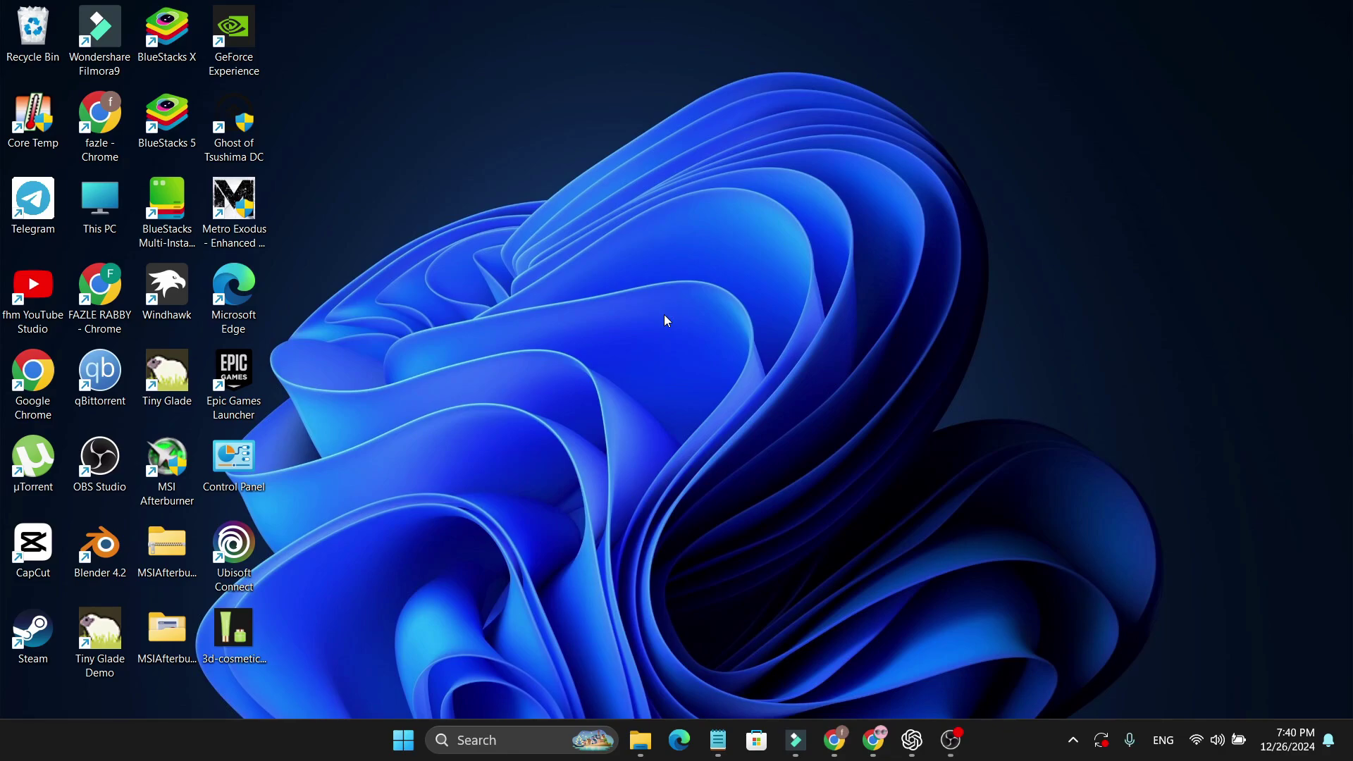
Step: Search for dxdiag and launch the DirectX Diagnostic Tool
left_click(478, 740)
type("d")
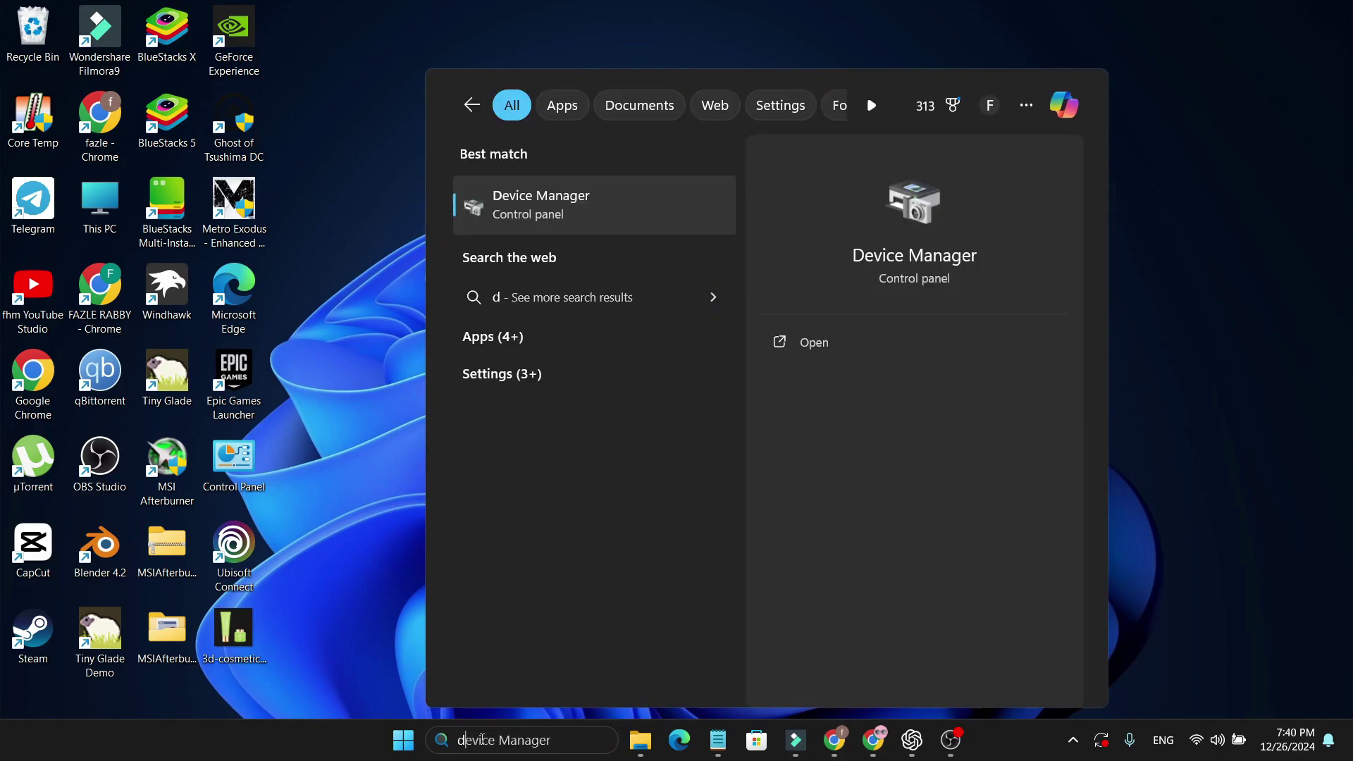
type("xdiag")
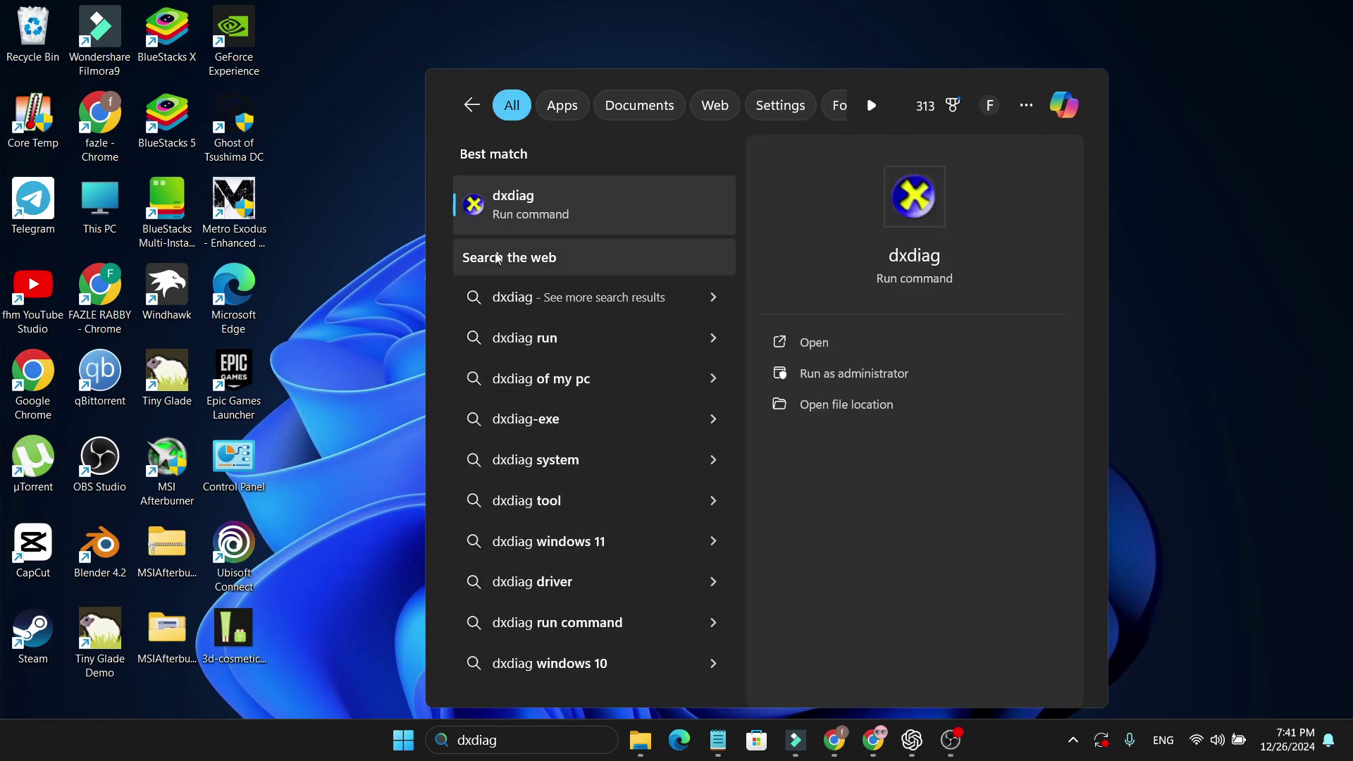
left_click(530, 212)
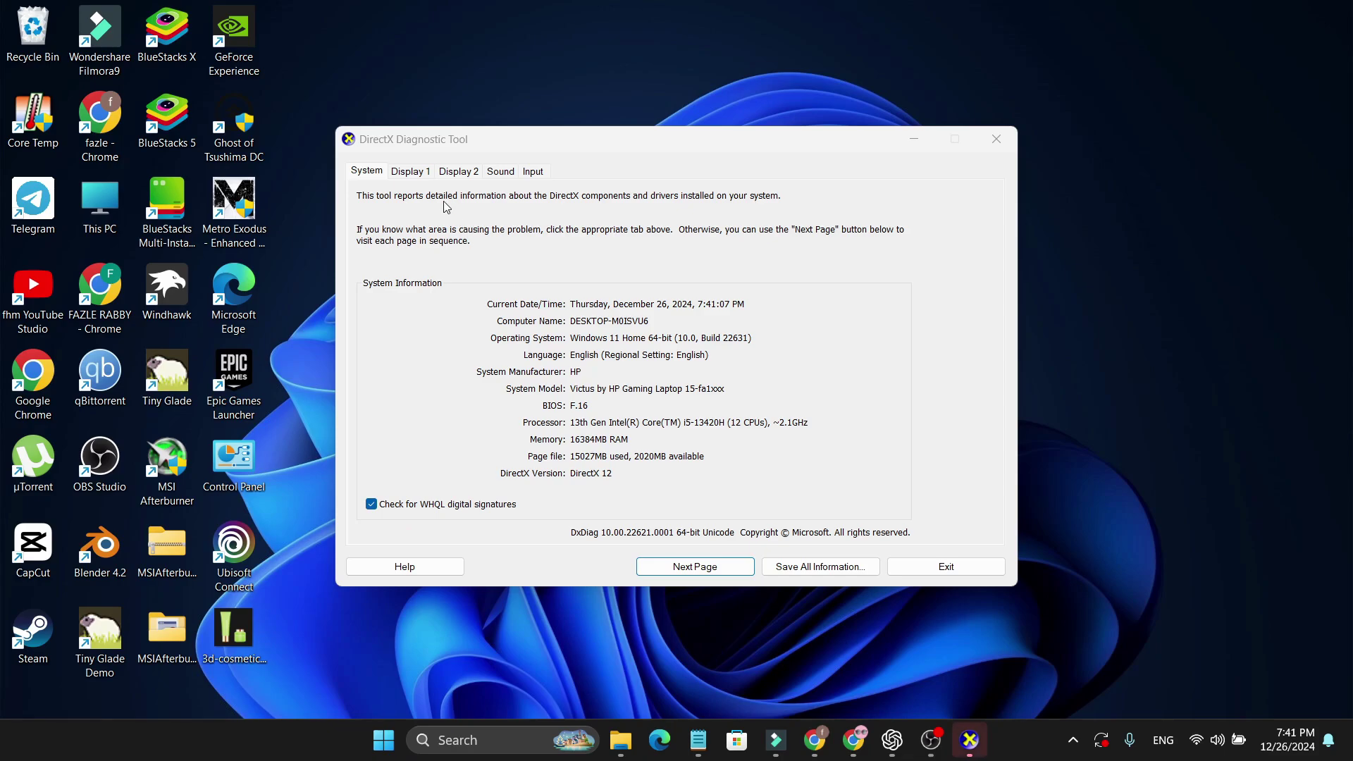
Step: Compare the Intel and NVIDIA GeForce RTX 3050 adapters on the Display 1 and Display 2 tabs
left_click(411, 172)
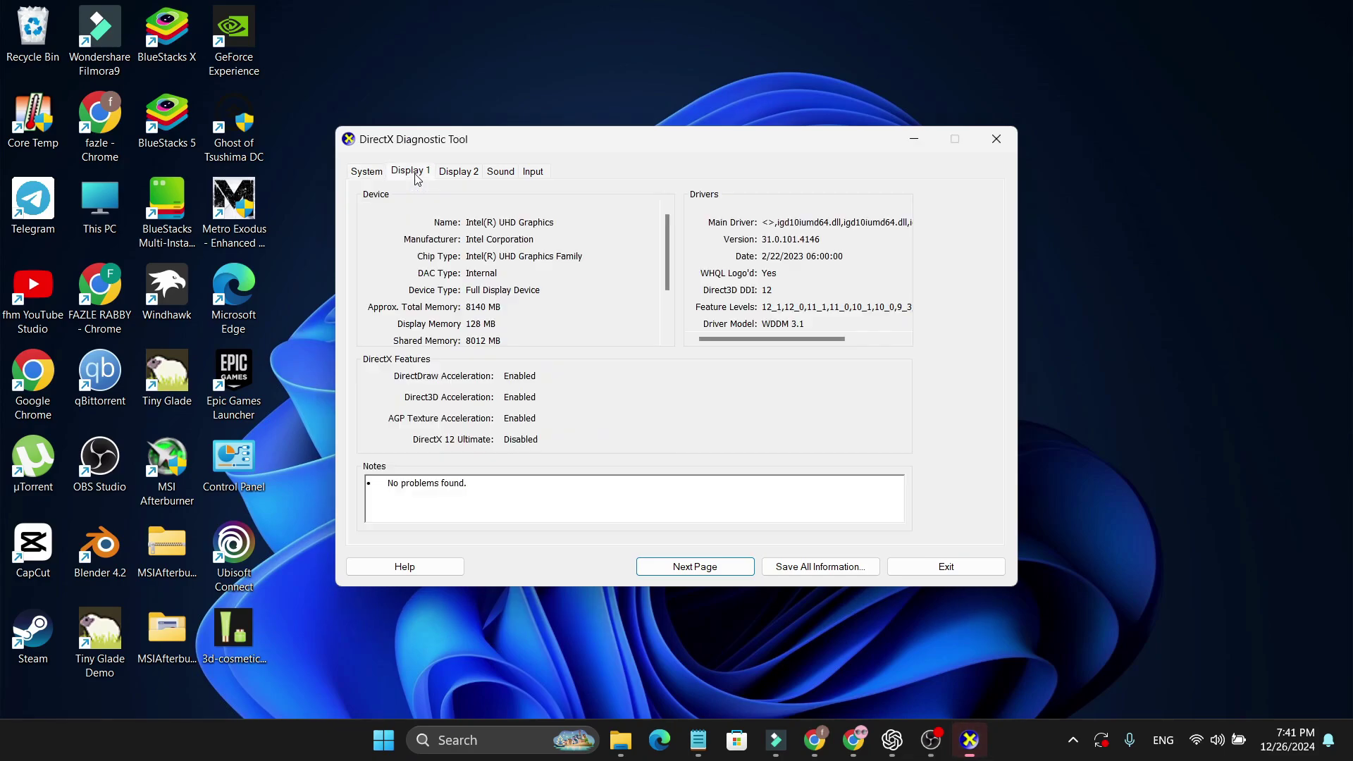
left_click(462, 173)
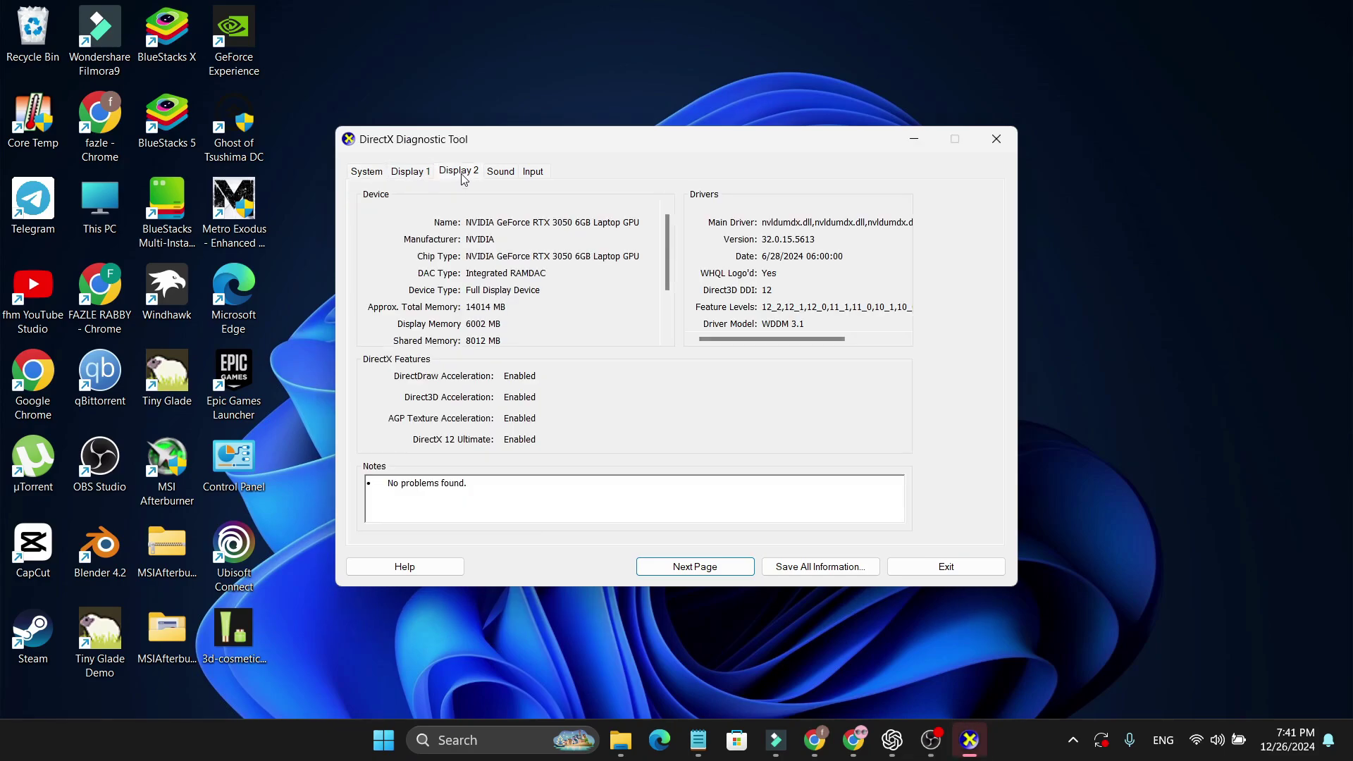
left_click(415, 173)
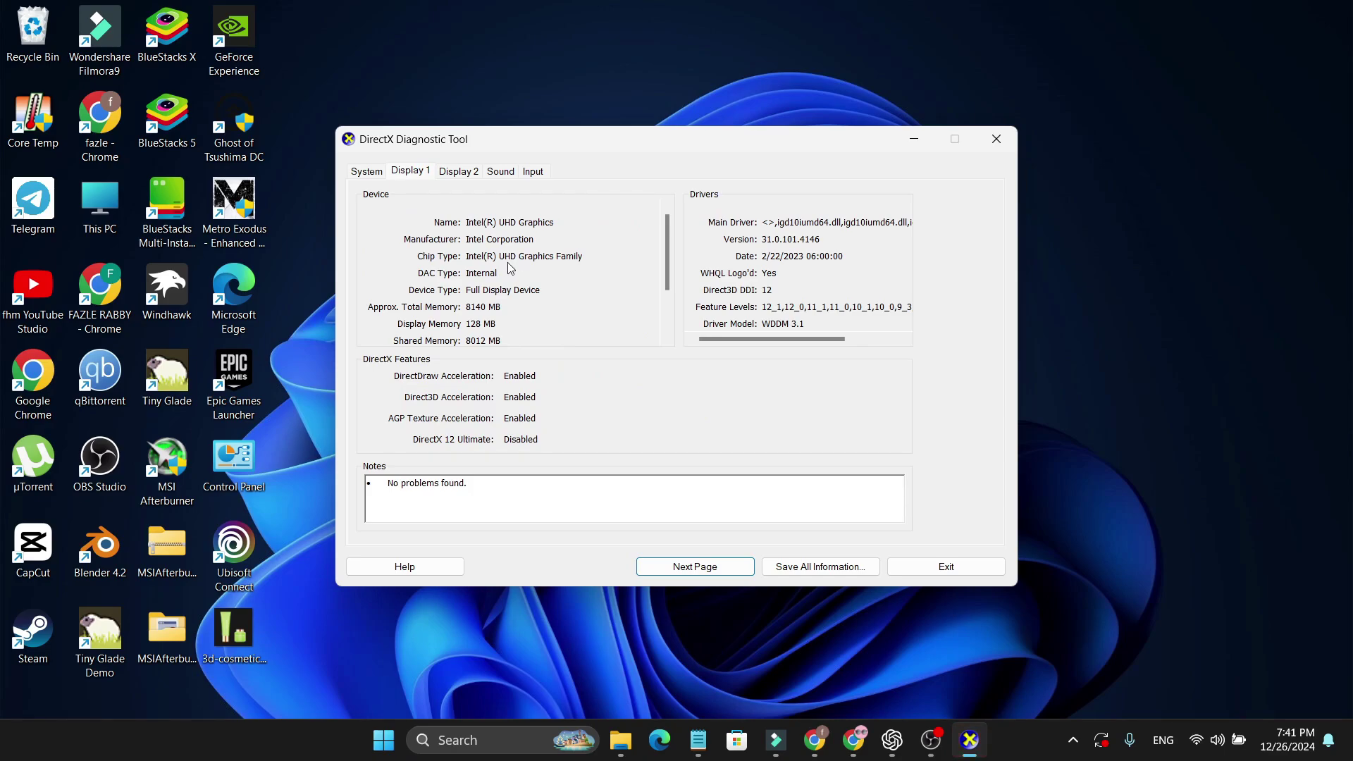
left_click(460, 171)
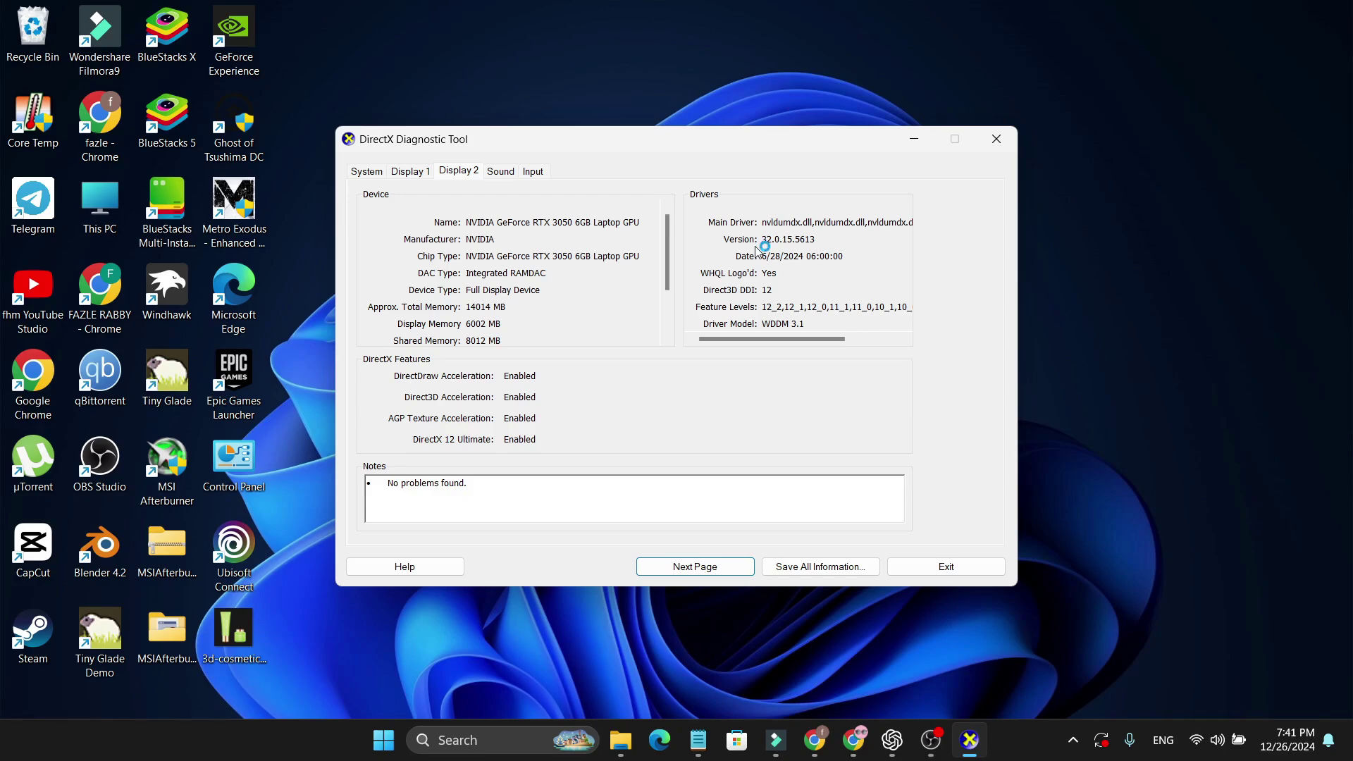
Step: Close the DirectX Diagnostic Tool and launch Task Manager from the taskbar menu
left_click(996, 139)
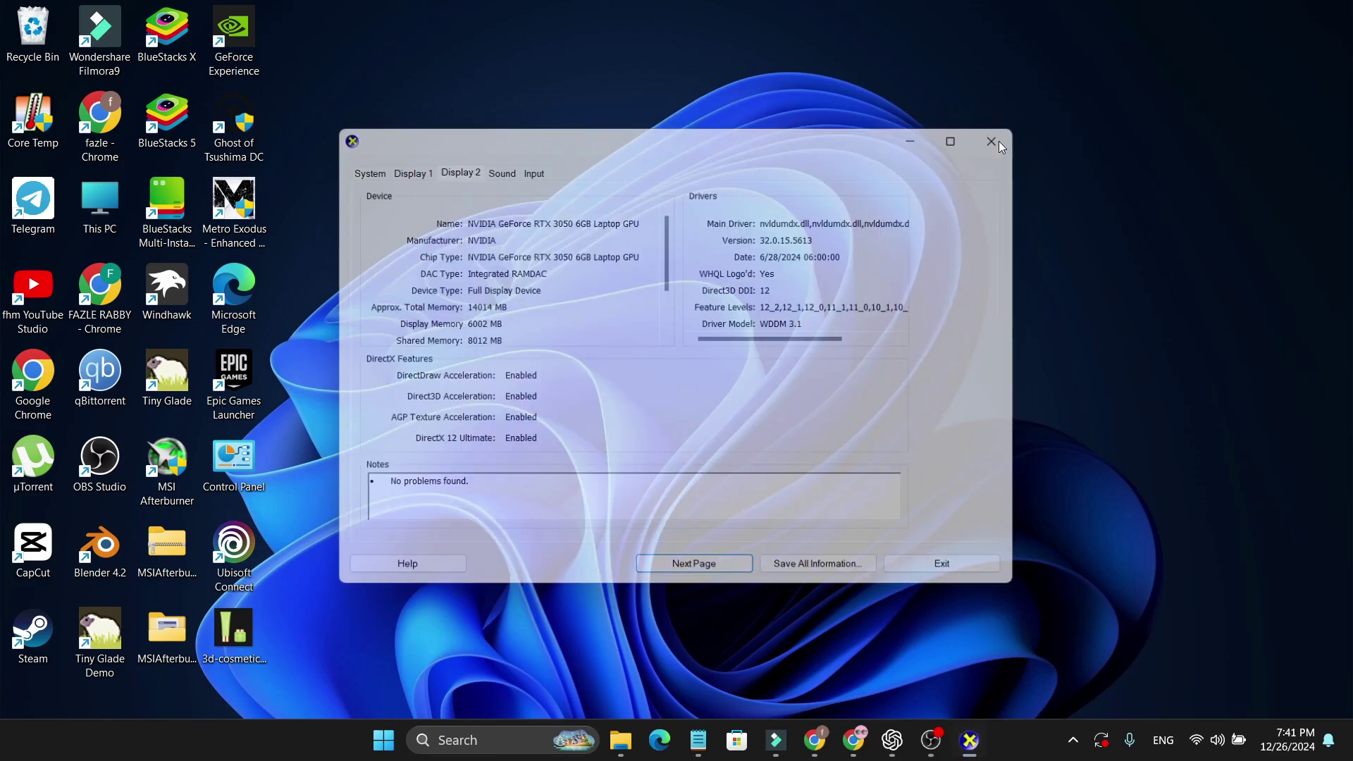
right_click(1010, 744)
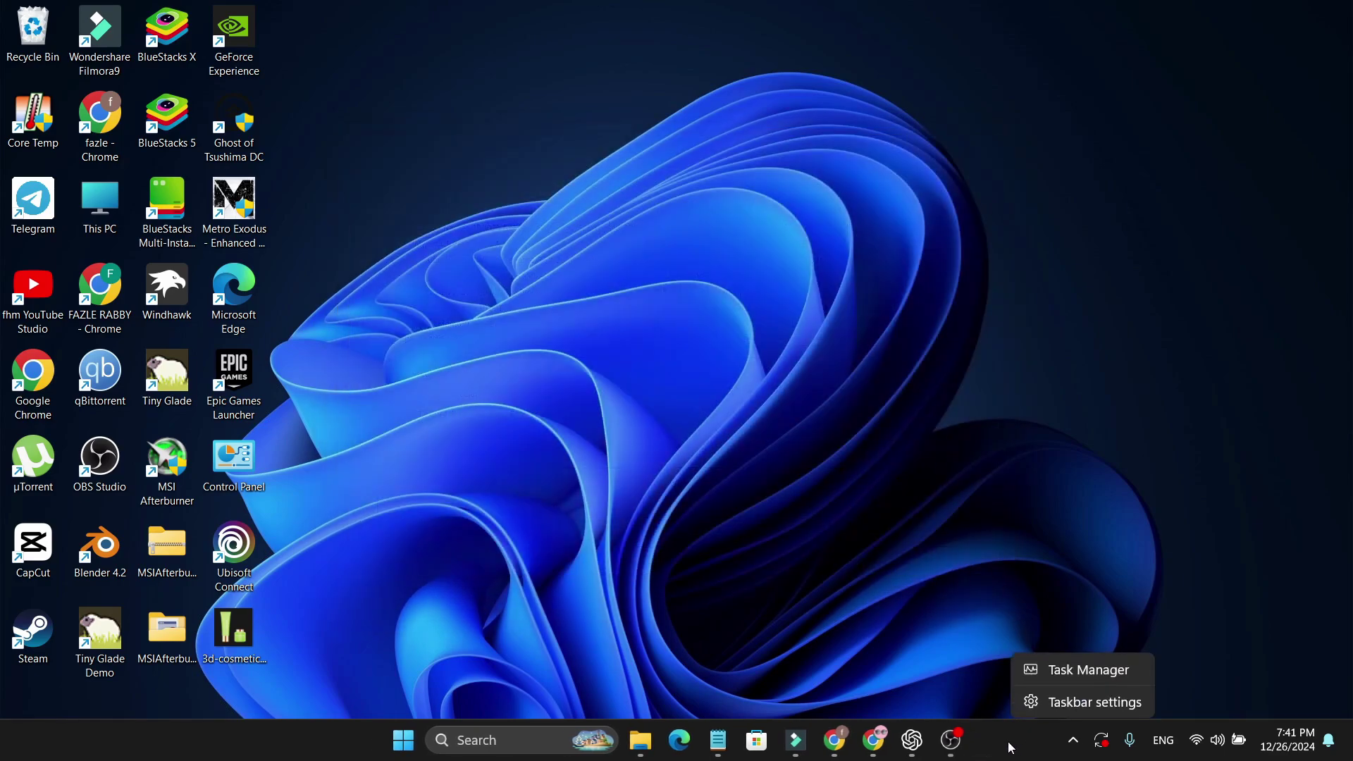
left_click(1050, 671)
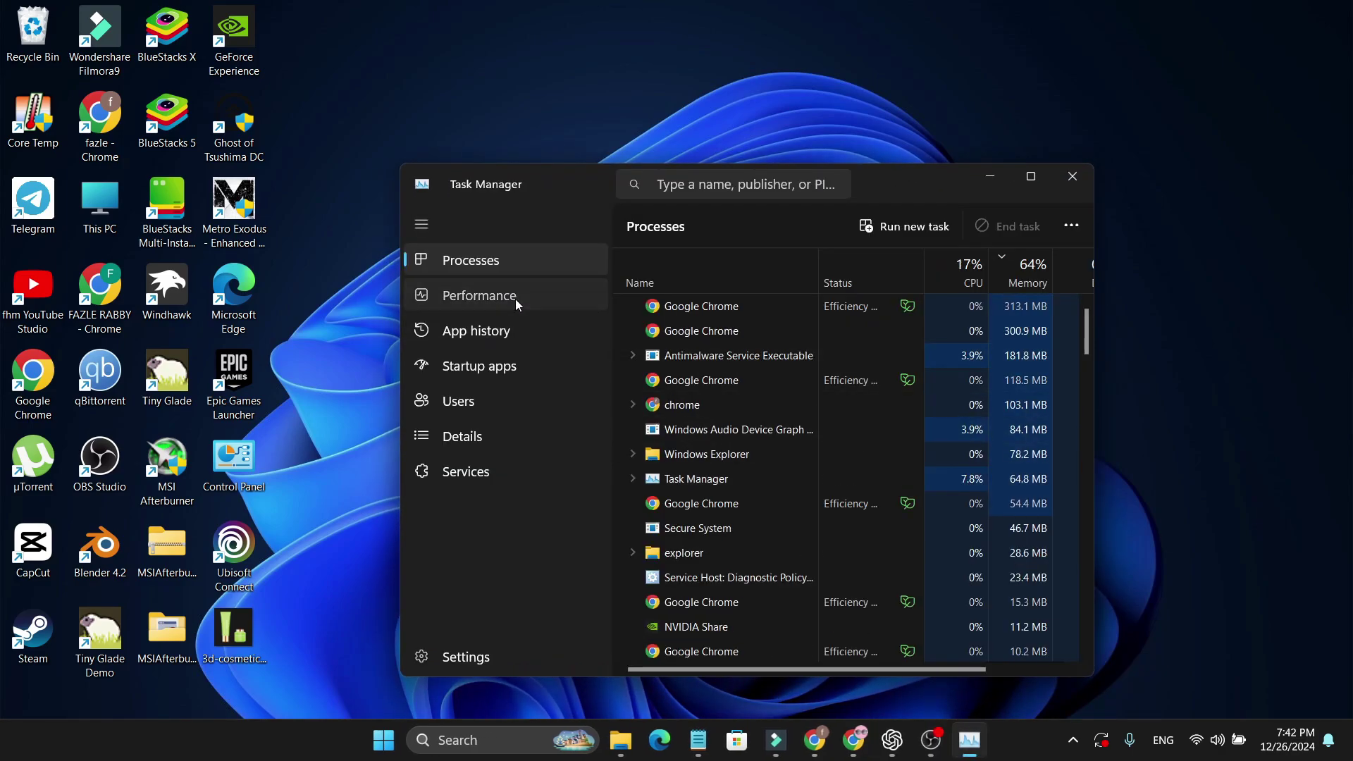
Step: Show the Performance view and select GPU 1, the NVIDIA RTX 3050 6GB Laptop GPU
left_click(516, 299)
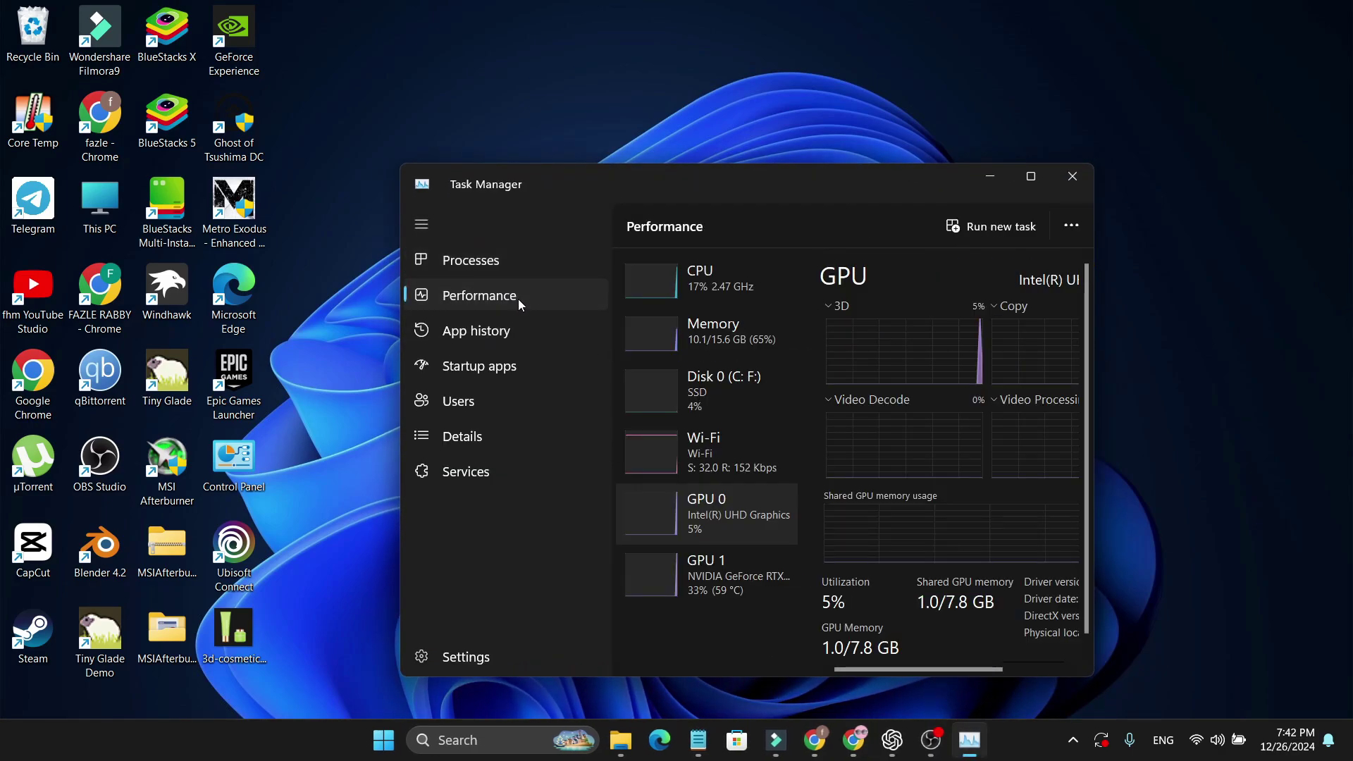
left_click(693, 293)
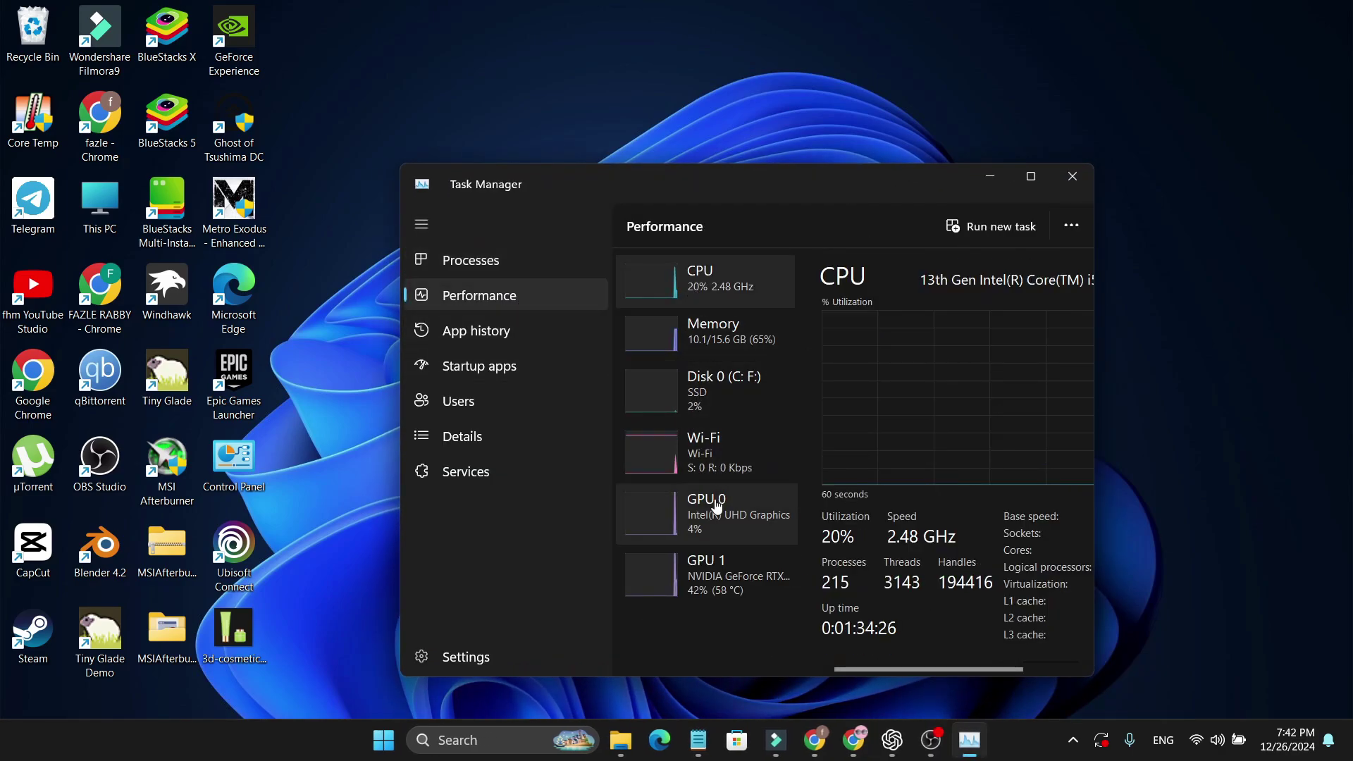
left_click(742, 568)
Step: Maximize Task Manager, inspect the GPU 1 details, then minimize it to the desktop
double_click(1036, 184)
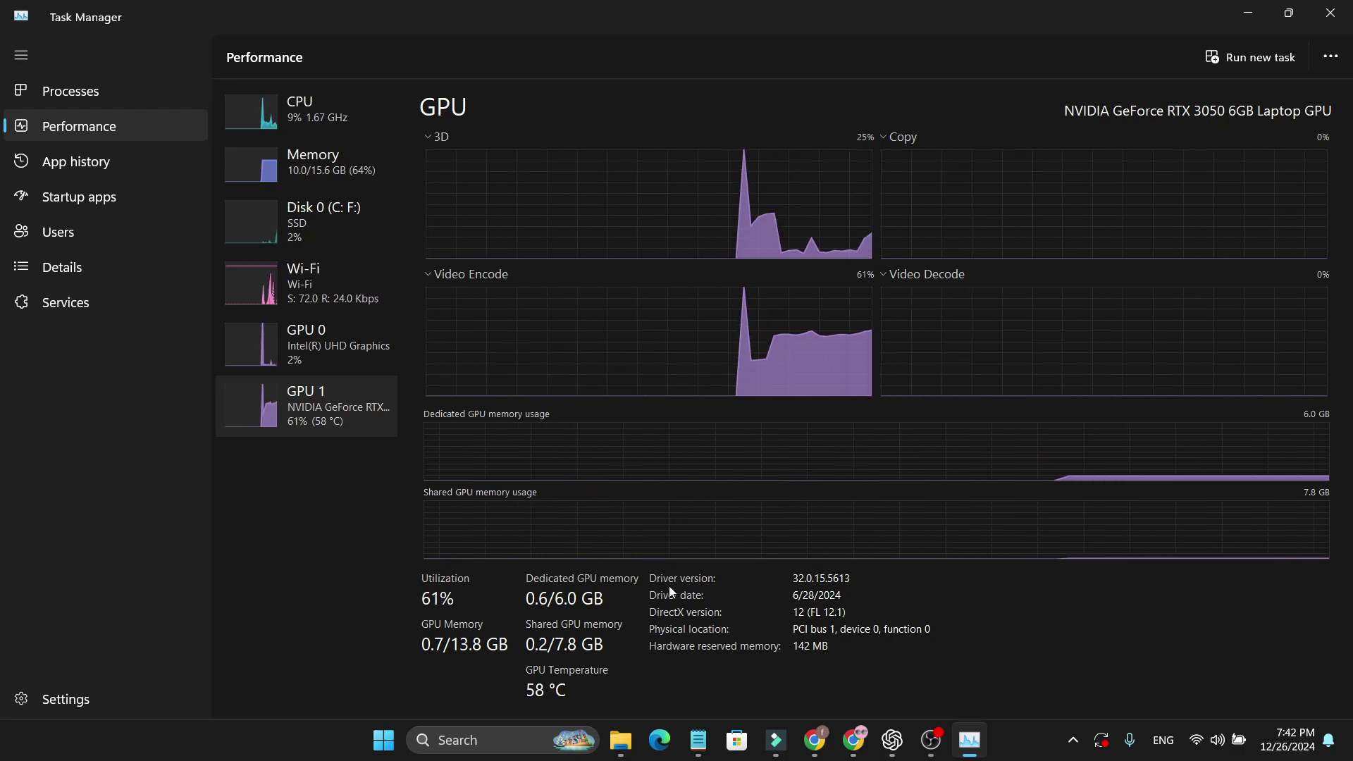
left_click(693, 601)
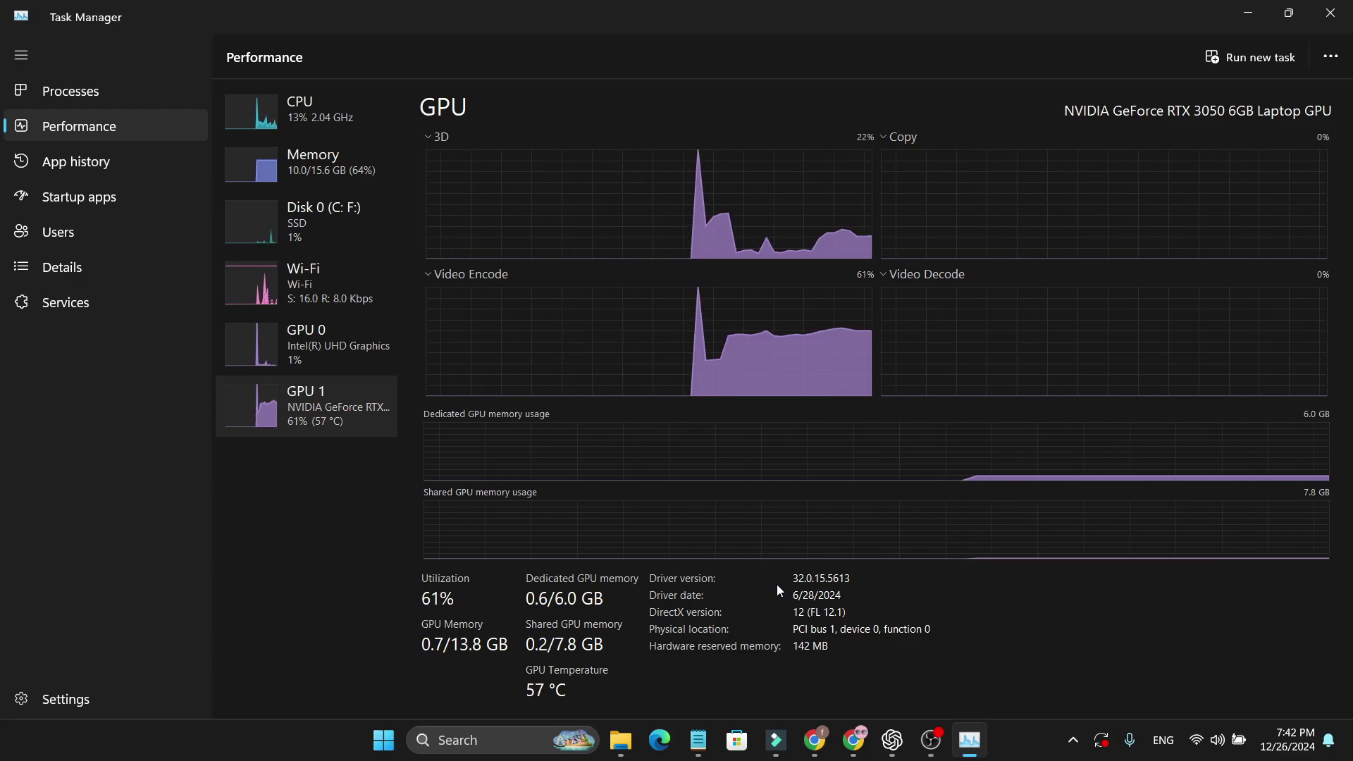
left_click(1248, 13)
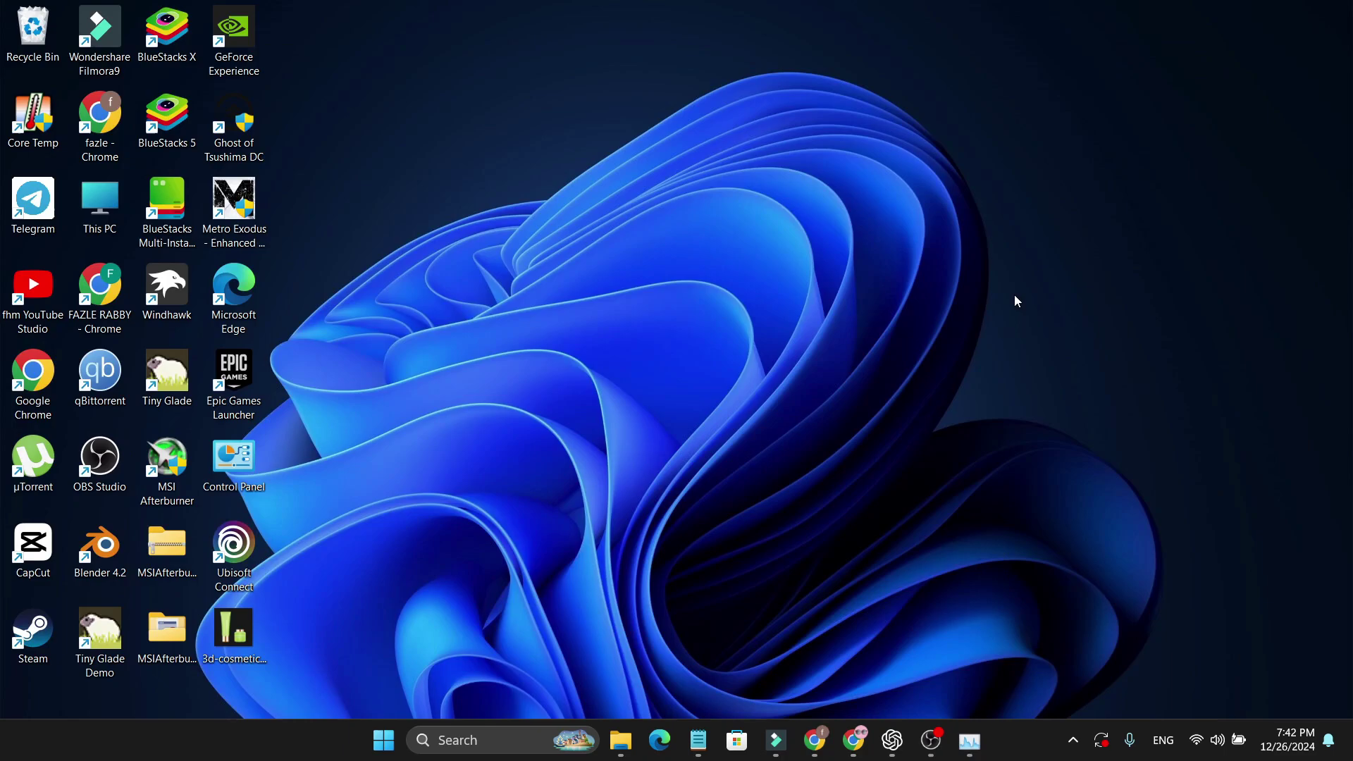